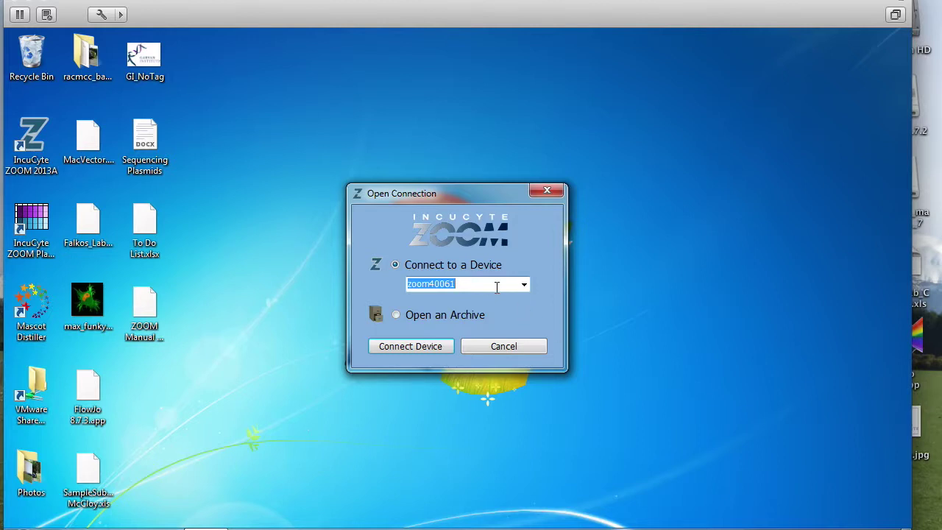
# Step: Connect to the zoom40061 instrument and log in with the password
pyautogui.moveTo(456, 197); pyautogui.dragTo(464, 189)
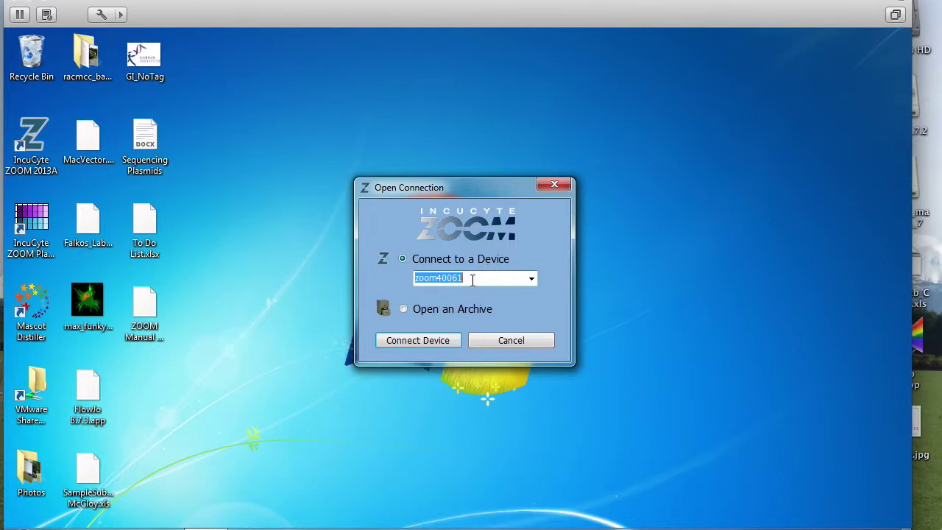
pyautogui.click(437, 340)
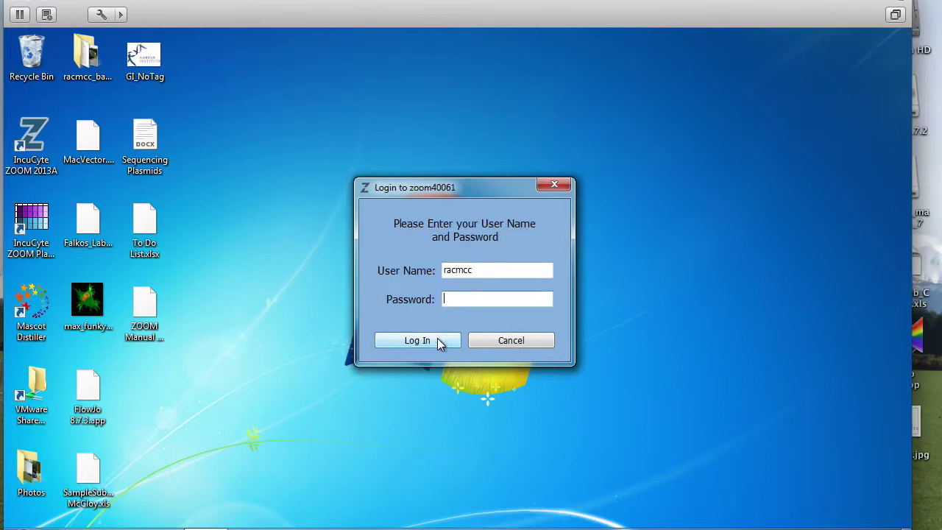
pyautogui.write('*******')
pyautogui.write('*')
pyautogui.click(438, 337)
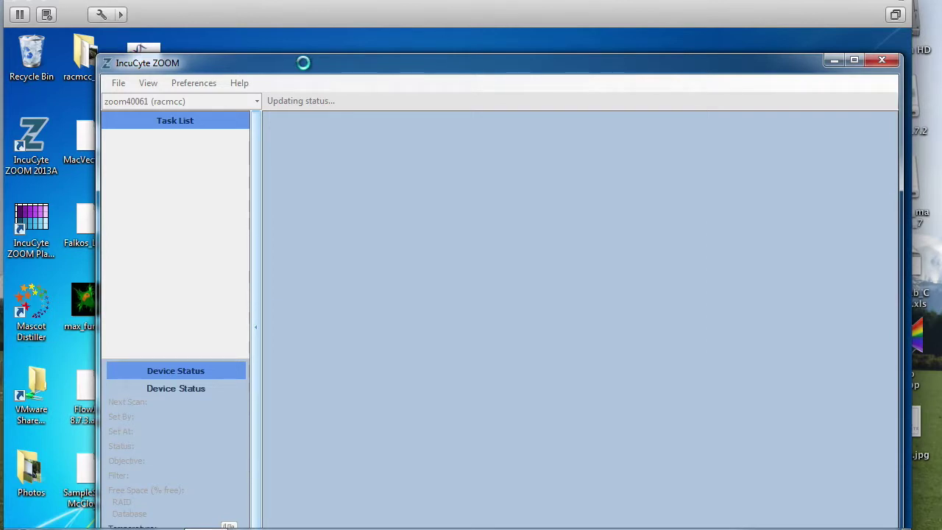
# Step: Reposition the main window, view scanned vessels via Search, then go to Schedule Scans
pyautogui.moveTo(303, 62); pyautogui.dragTo(273, 46)
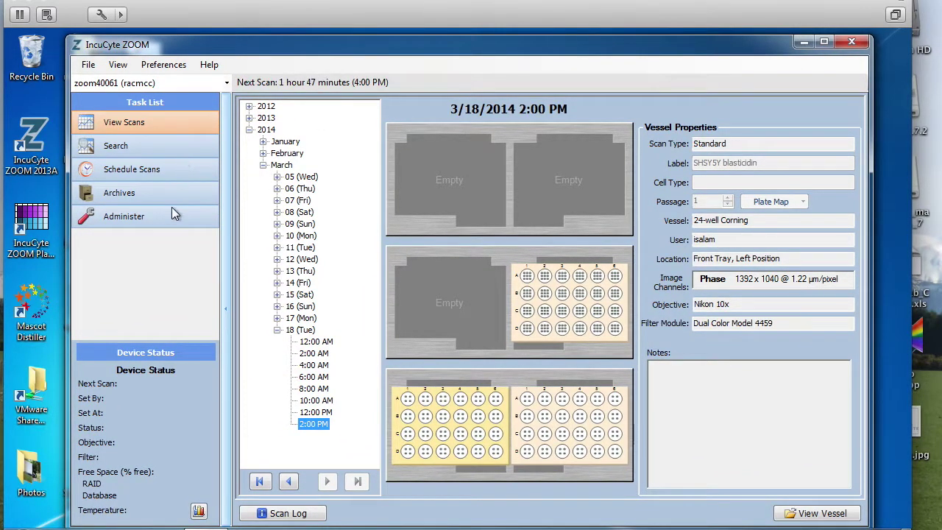
pyautogui.moveTo(280, 40); pyautogui.dragTo(267, 37)
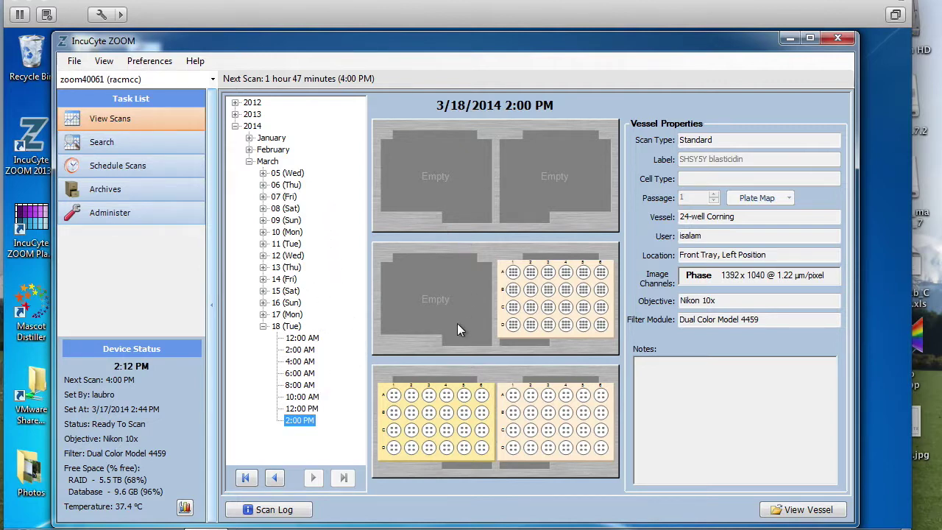
pyautogui.click(140, 144)
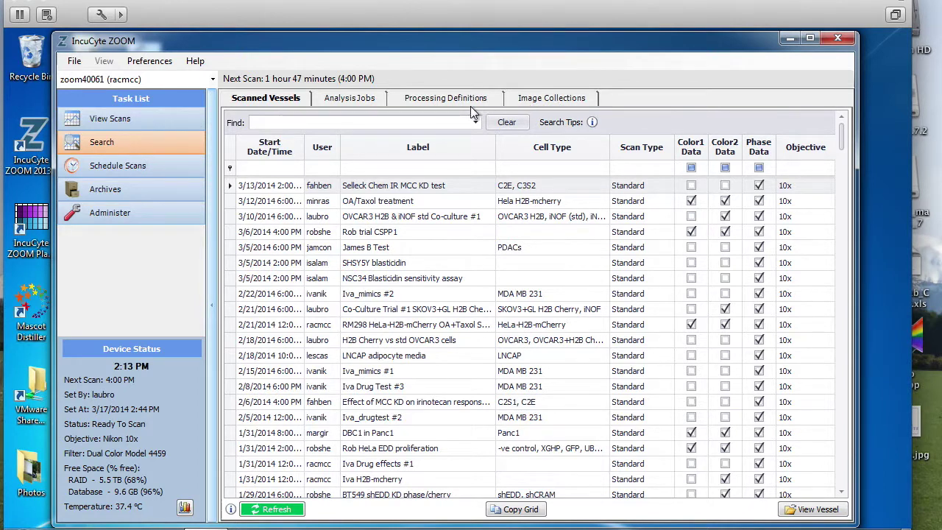
pyautogui.click(137, 167)
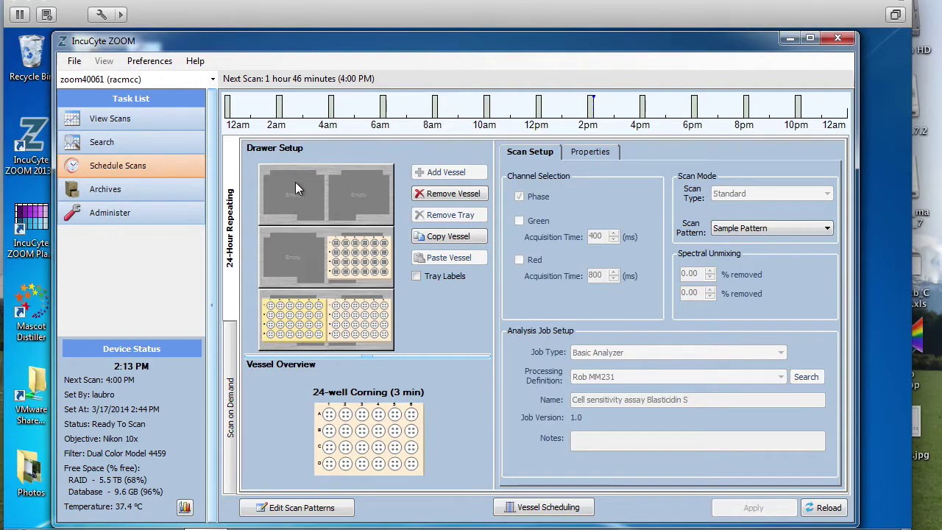
# Step: Once the schedule has loaded, select the empty top-left drawer position
pyautogui.click(295, 182)
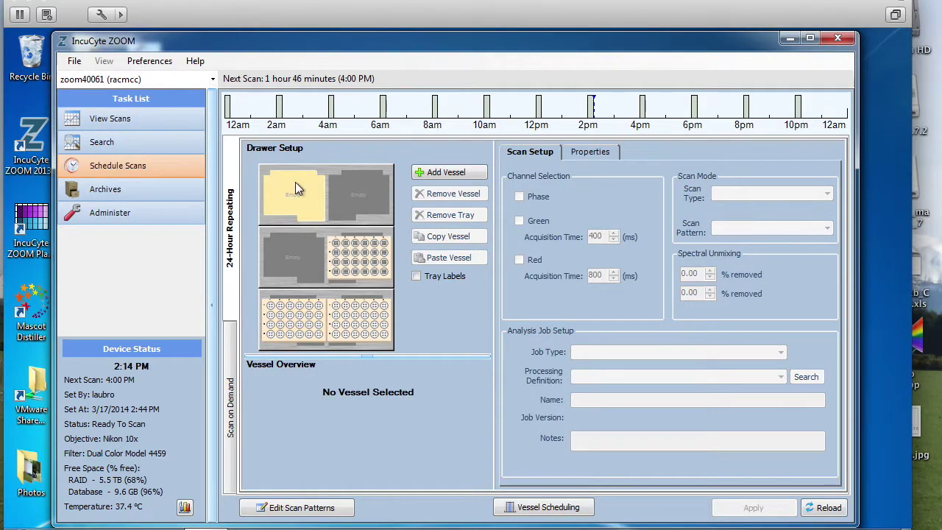
# Step: Add a Corning 6-well plate from the vessel catalog to the top-left slot
pyautogui.click(446, 175)
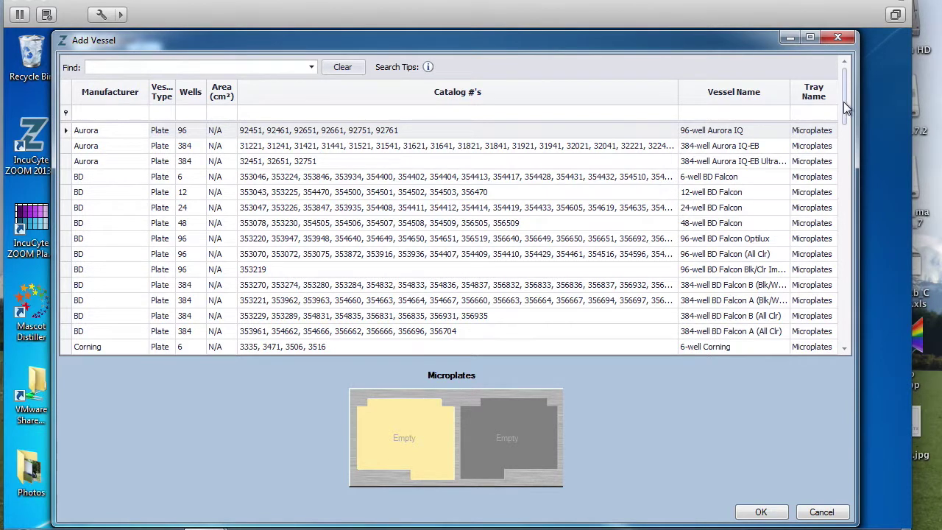
pyautogui.moveTo(845, 108); pyautogui.dragTo(847, 150)
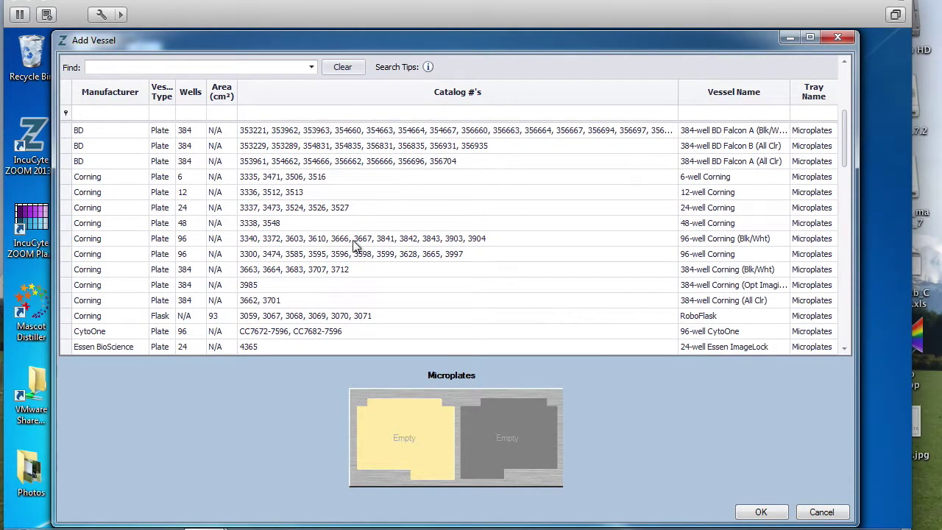
pyautogui.click(116, 180)
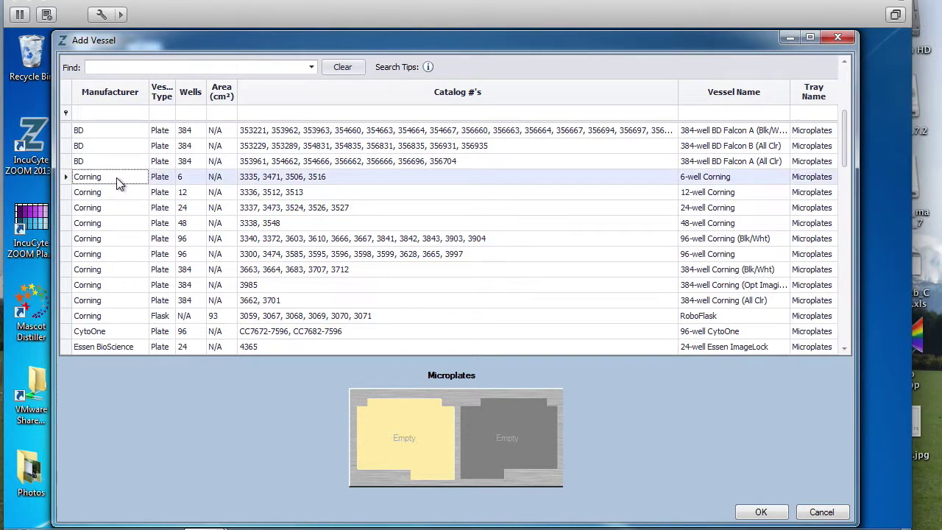
pyautogui.click(786, 510)
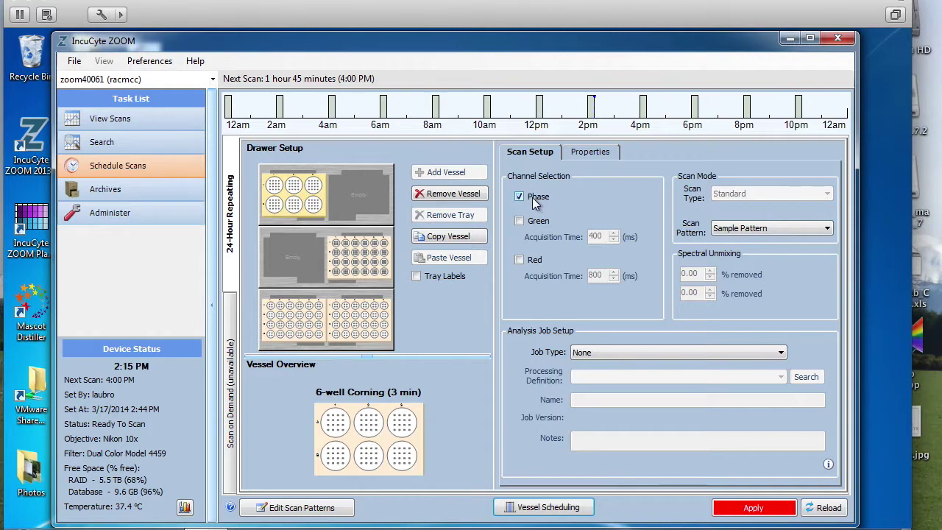
# Step: Enable the Green and Red fluorescence channels for the 6-well plate
pyautogui.click(521, 219)
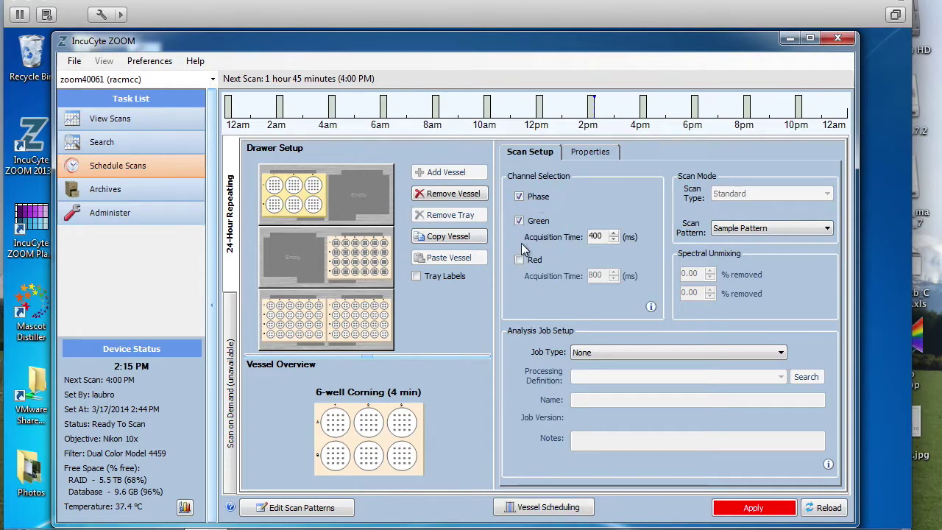
pyautogui.click(522, 260)
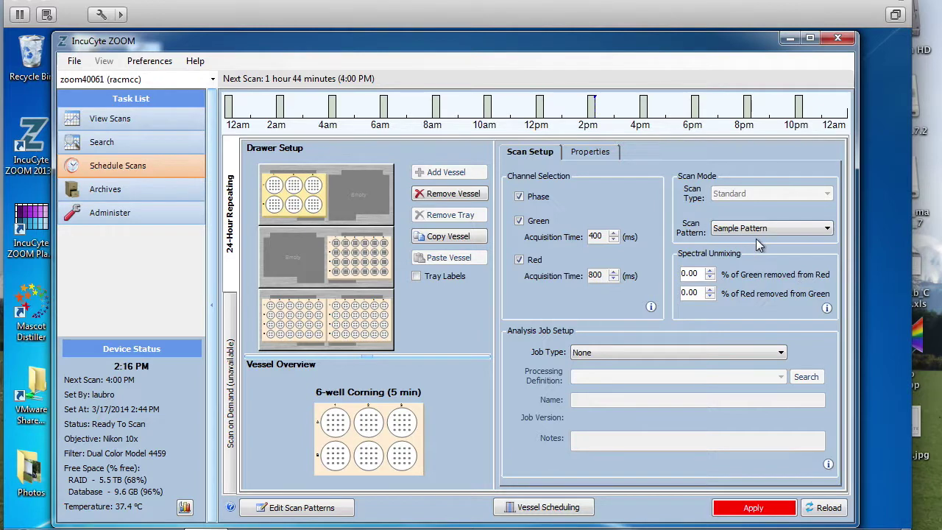
# Step: Set the scan pattern to Iva 6wp-2 well after briefly trying RM 6w 9 F/w
pyautogui.click(827, 231)
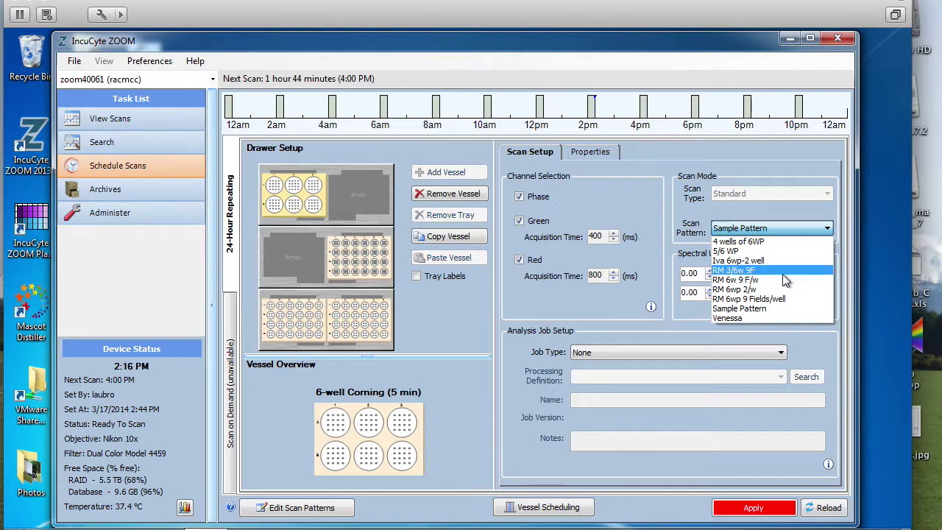
pyautogui.click(740, 280)
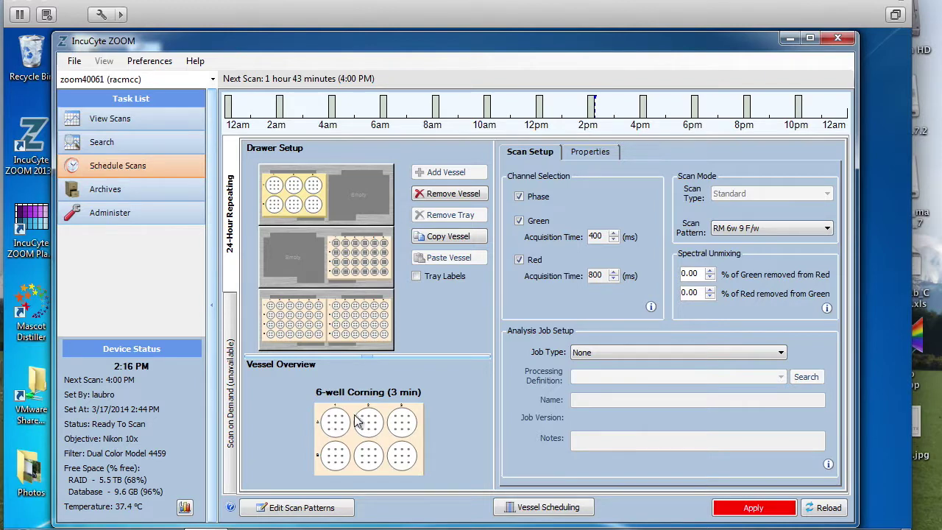
pyautogui.click(817, 231)
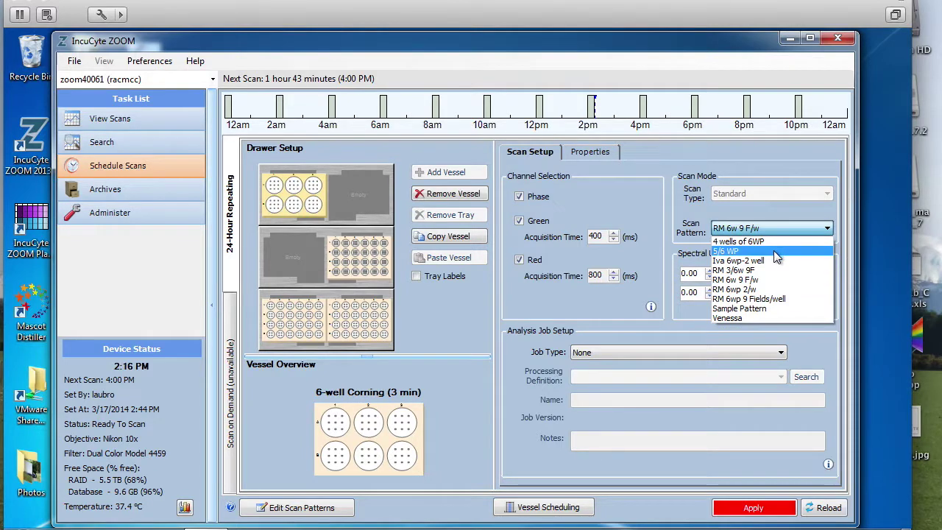
pyautogui.click(758, 261)
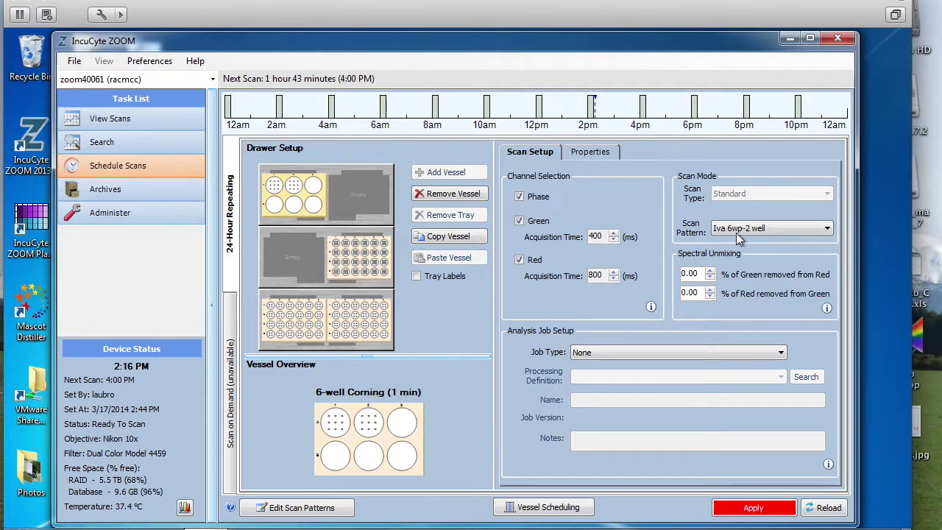
pyautogui.click(297, 508)
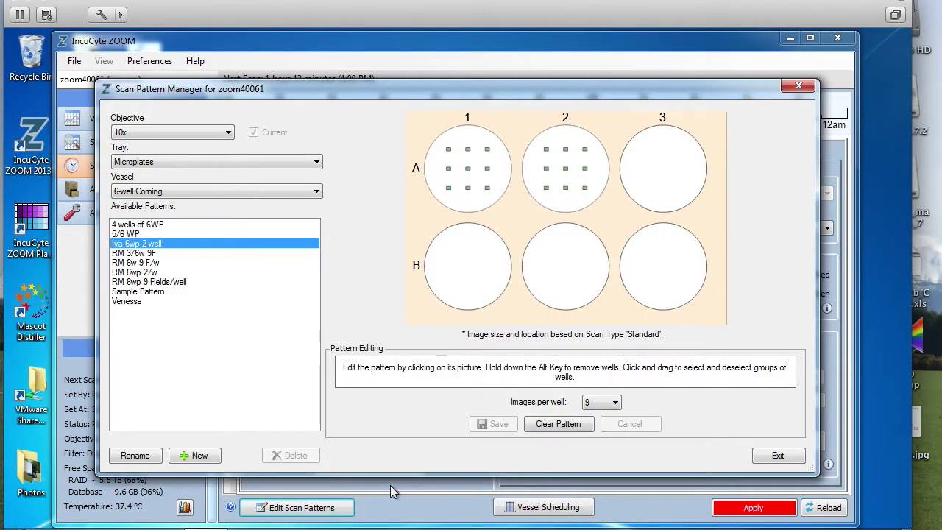
# Step: Create a new scan pattern named 'Rach'
pyautogui.click(199, 456)
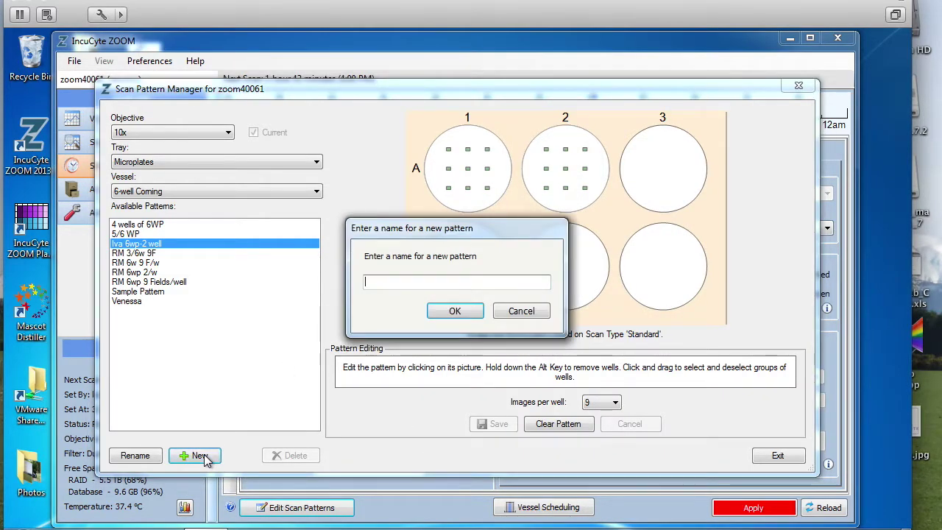
pyautogui.write('Rch')
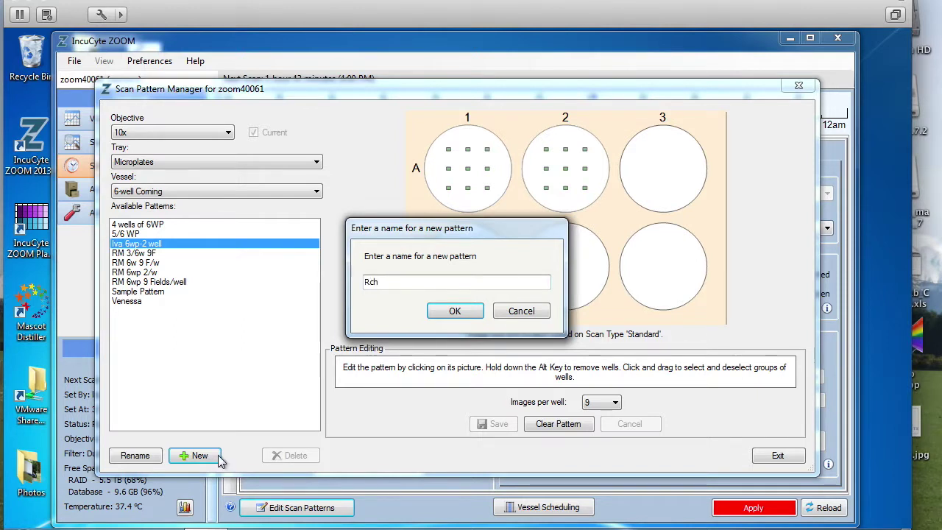
pyautogui.press('BackSpace')
pyautogui.press('BackSpace')
pyautogui.write('ach')
pyautogui.click(452, 310)
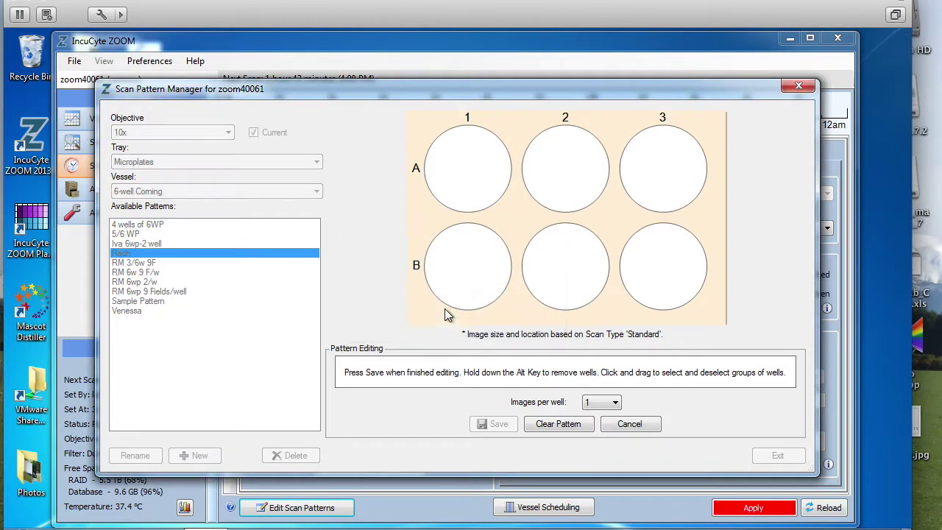
# Step: Mark wells A1 to A3 for imaging with 9 images per well
pyautogui.moveTo(436, 151); pyautogui.dragTo(680, 215)
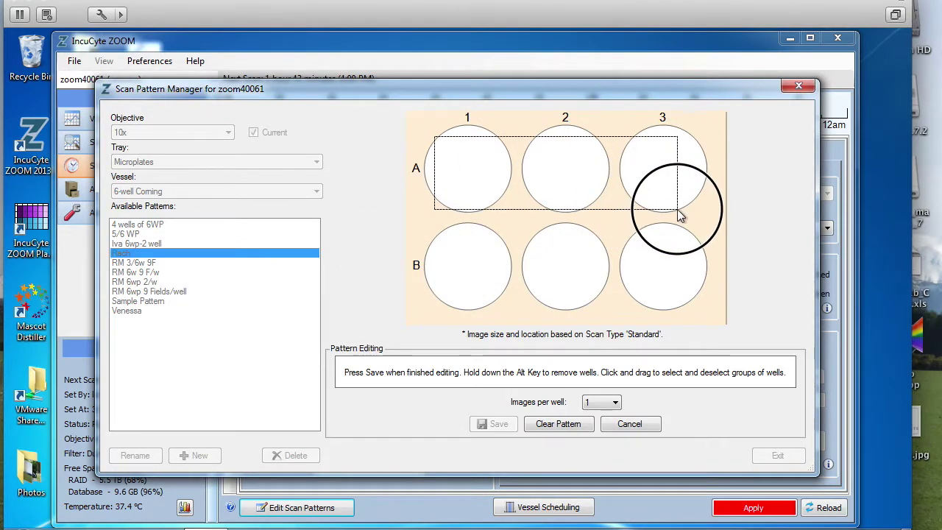
pyautogui.click(616, 402)
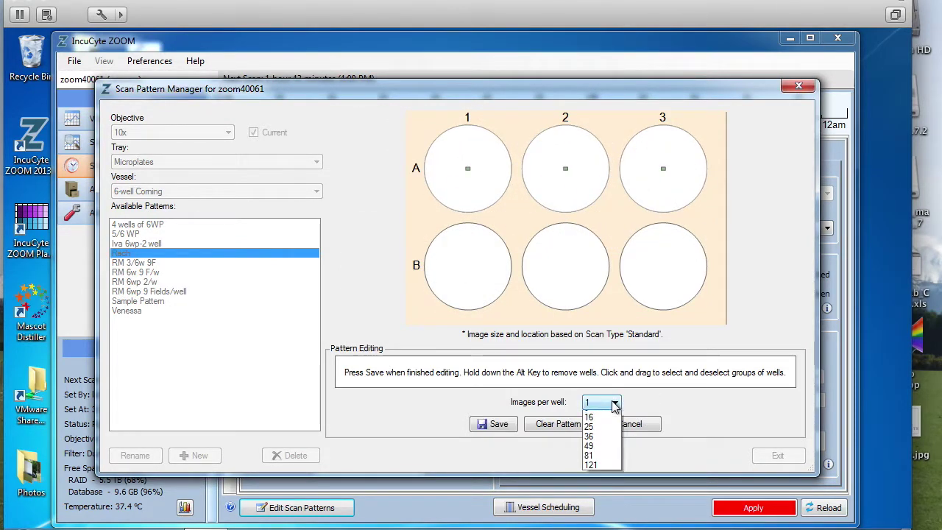
pyautogui.click(610, 453)
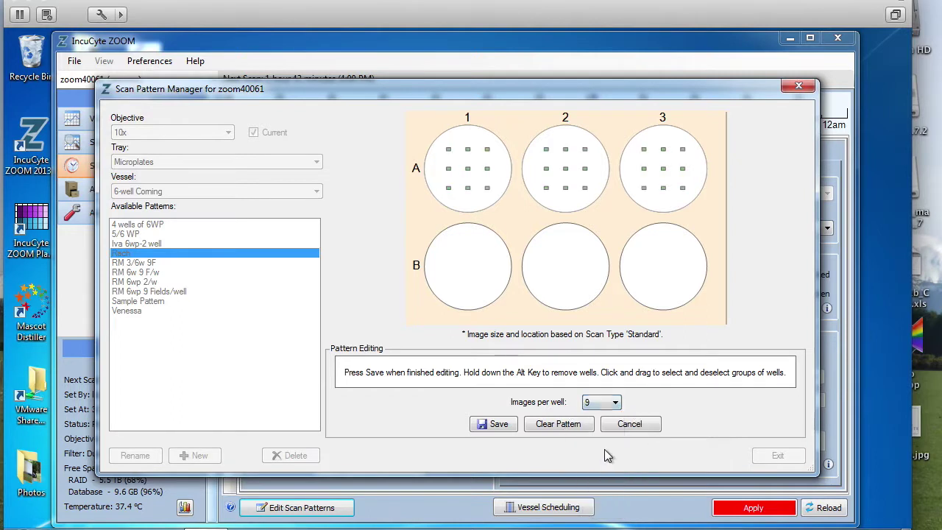
pyautogui.click(606, 402)
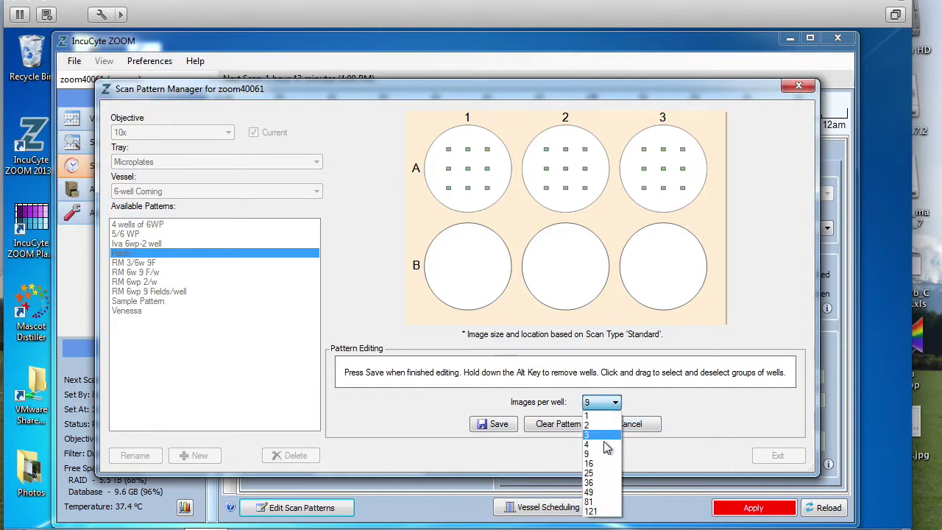
# Step: Set images per well back to 9 after trying 121, and save the Rach pattern
pyautogui.click(601, 511)
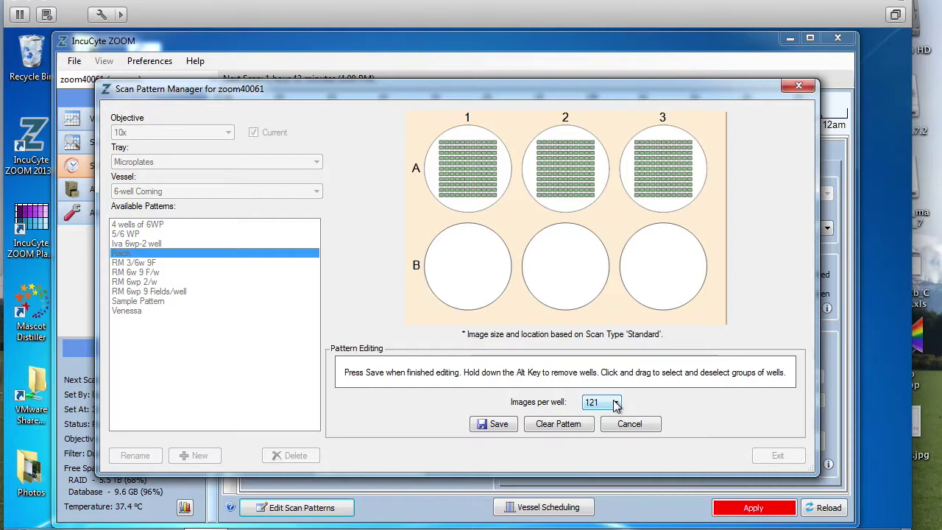
pyautogui.click(615, 403)
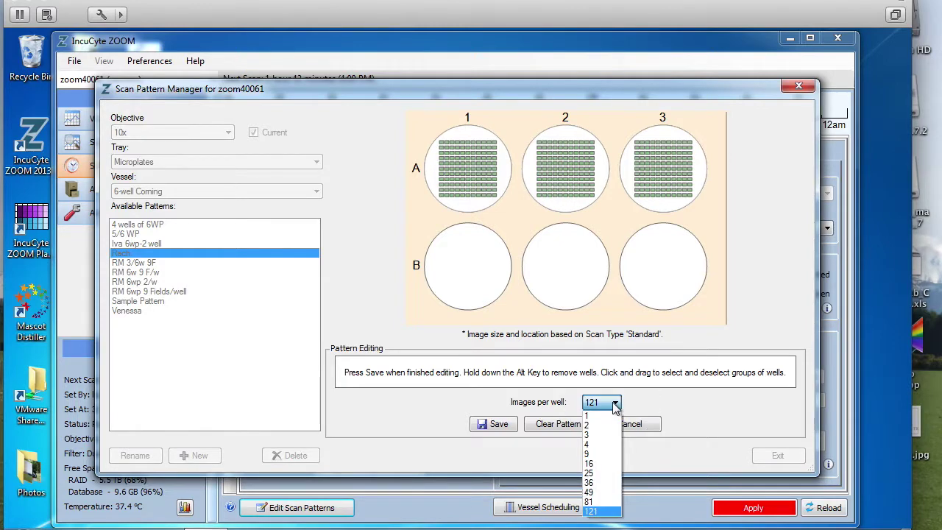
pyautogui.click(603, 453)
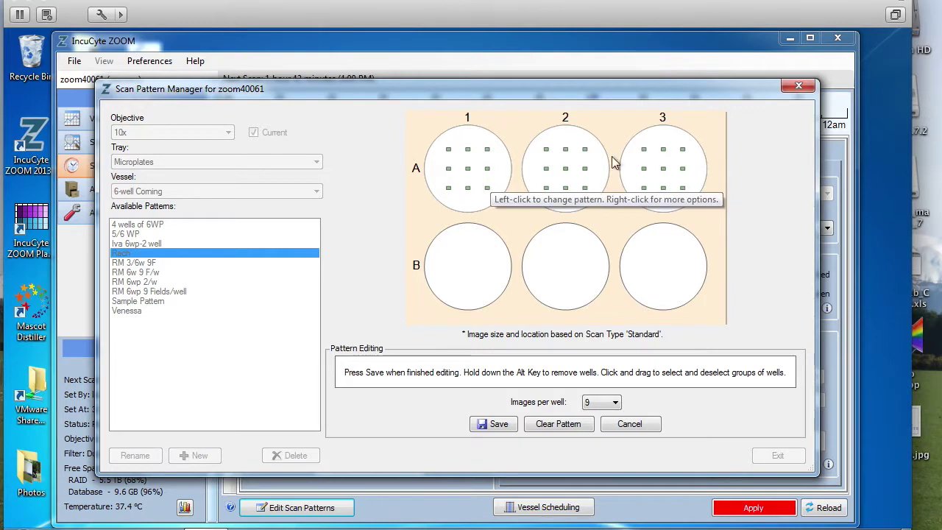
pyautogui.click(498, 426)
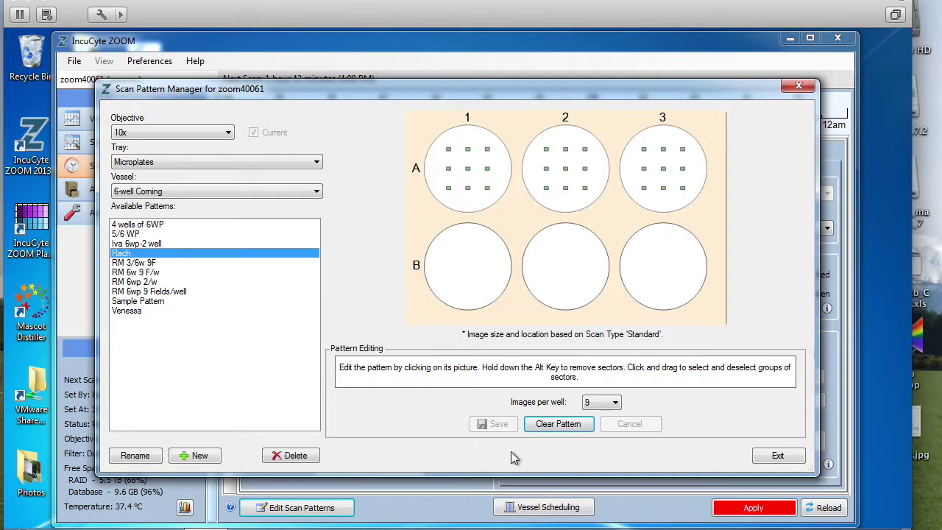
# Step: Close the scan pattern manager and assign the Rach scan pattern to the plate
pyautogui.click(797, 456)
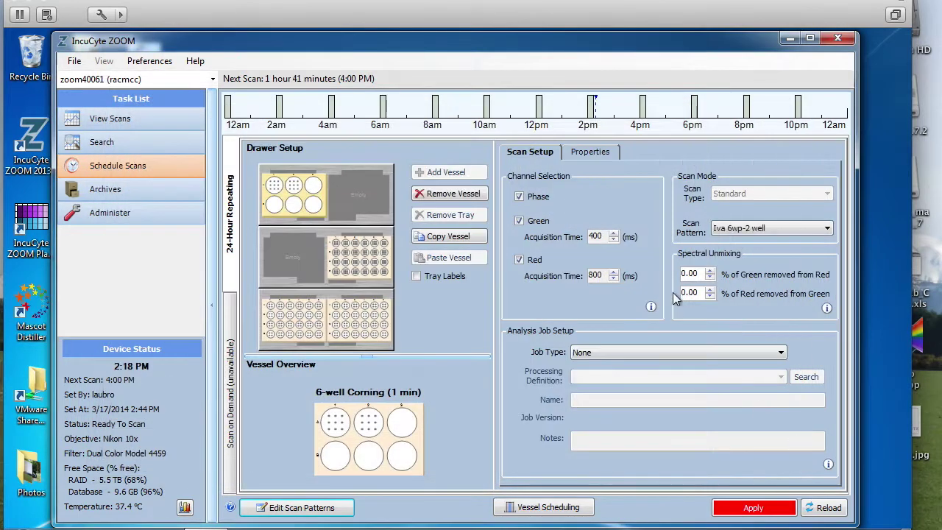
pyautogui.click(773, 228)
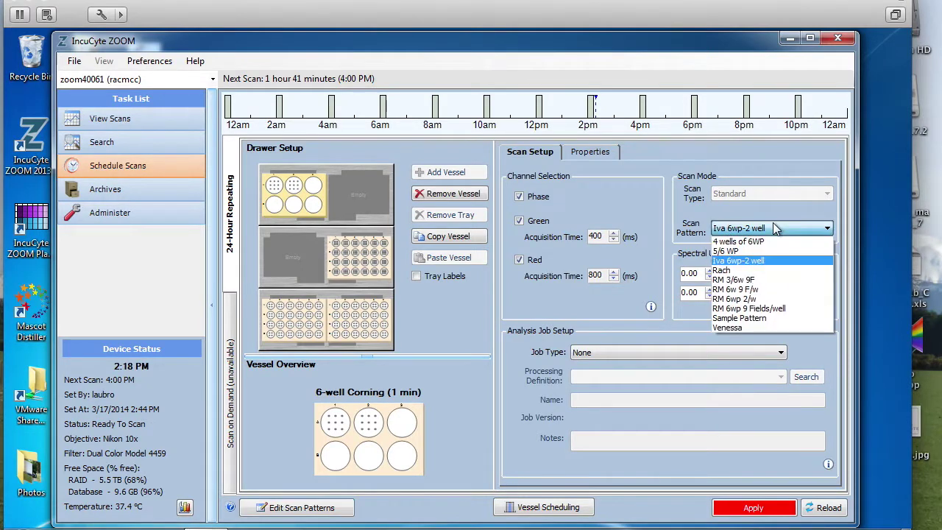
pyautogui.click(736, 271)
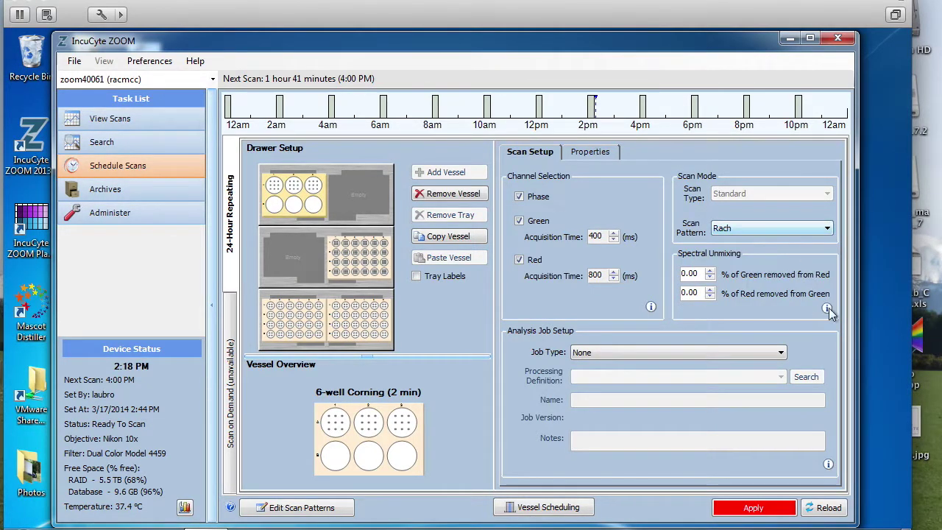
pyautogui.click(666, 353)
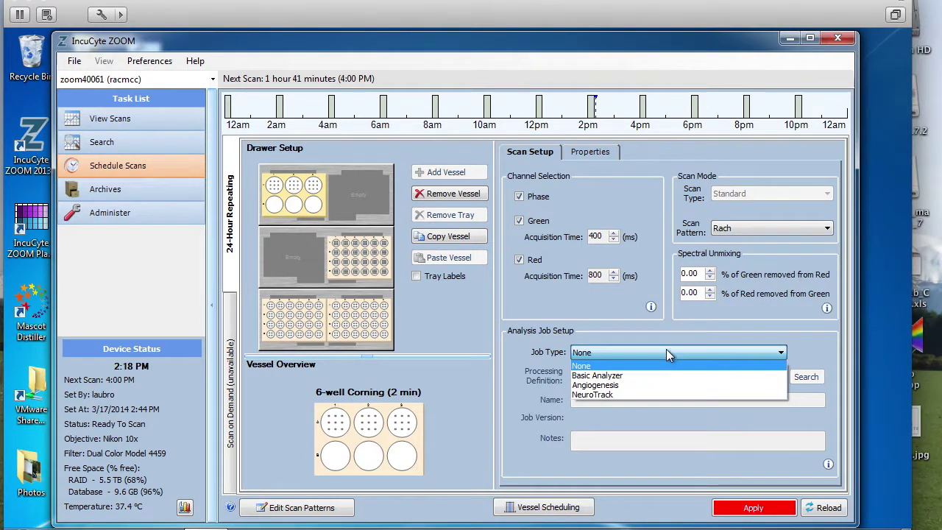
pyautogui.click(630, 376)
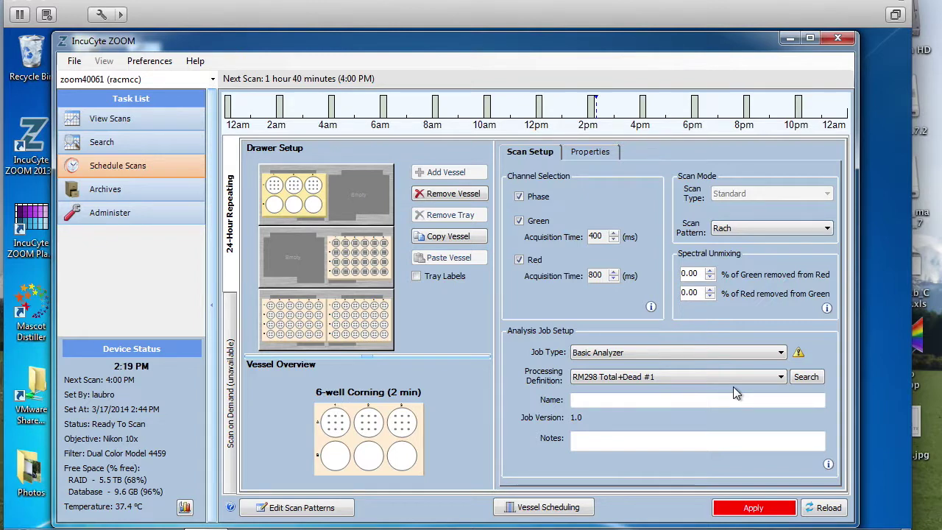
pyautogui.click(710, 401)
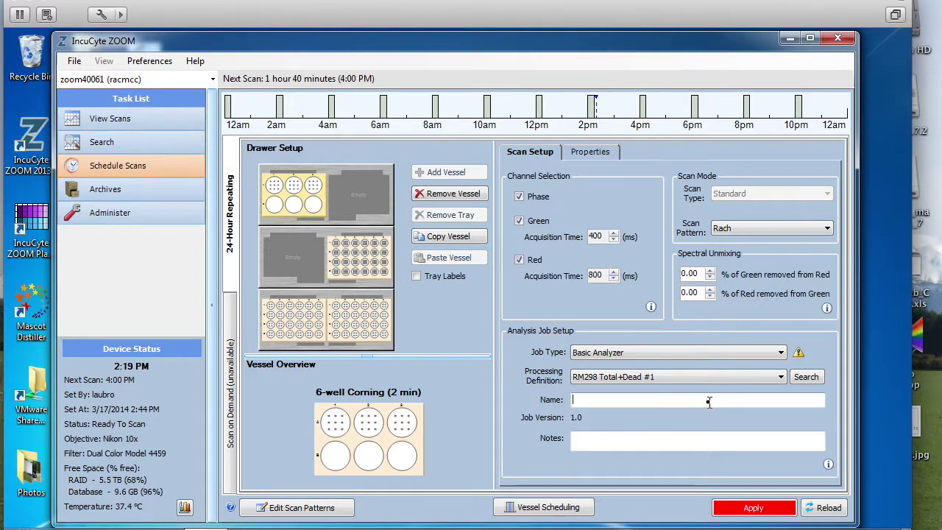
pyautogui.click(770, 376)
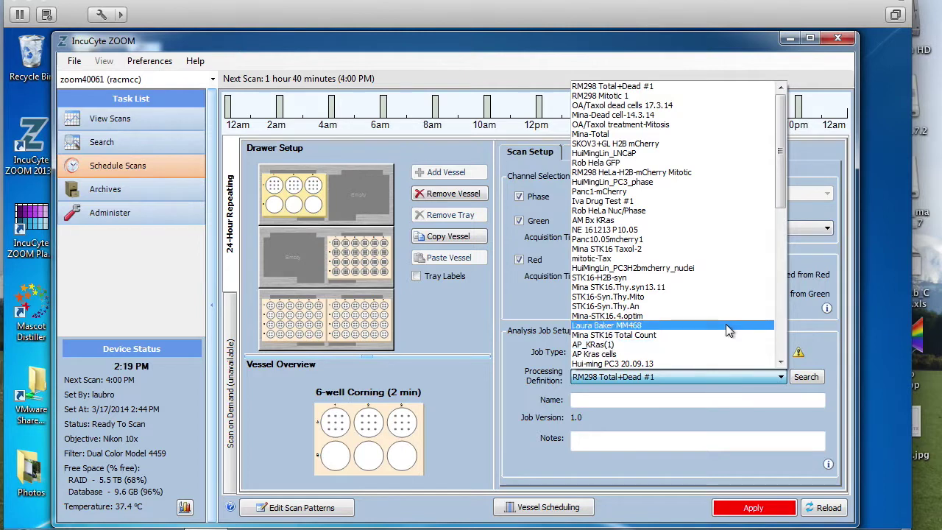
pyautogui.click(681, 172)
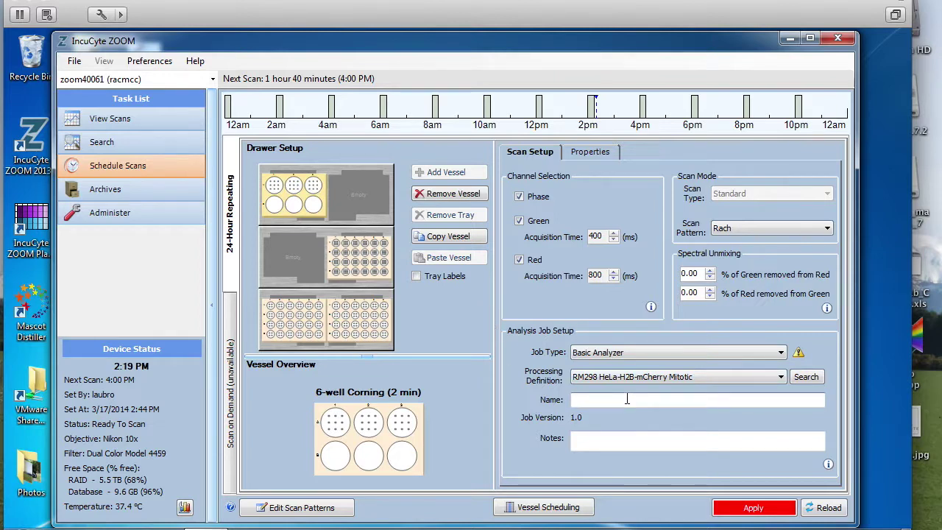
pyautogui.write('Rach M')
pyautogui.click(602, 152)
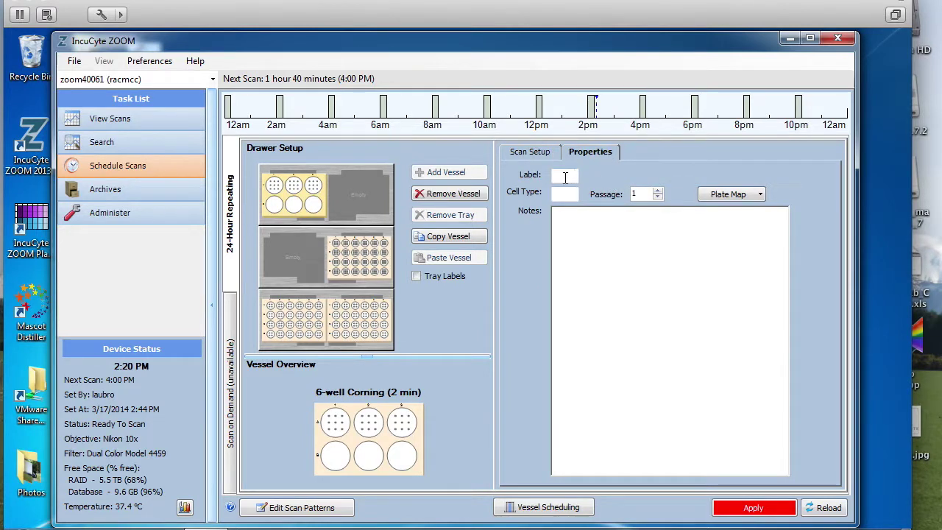
# Step: Enter plate label 'Rach', cell type 'He' and notes 'skkd'
pyautogui.click(565, 177)
pyautogui.write('Rach')
pyautogui.click(566, 192)
pyautogui.write('Hel')
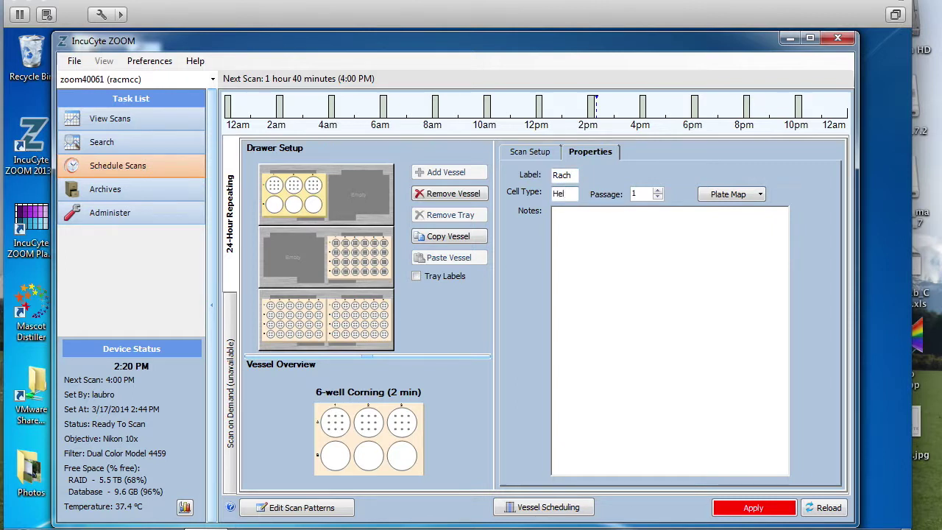
pyautogui.click(590, 223)
pyautogui.write('s')
pyautogui.write('kkd')
# Step: Leave the Plate Map unset and apply the scheduling changes to the instrument
pyautogui.click(760, 195)
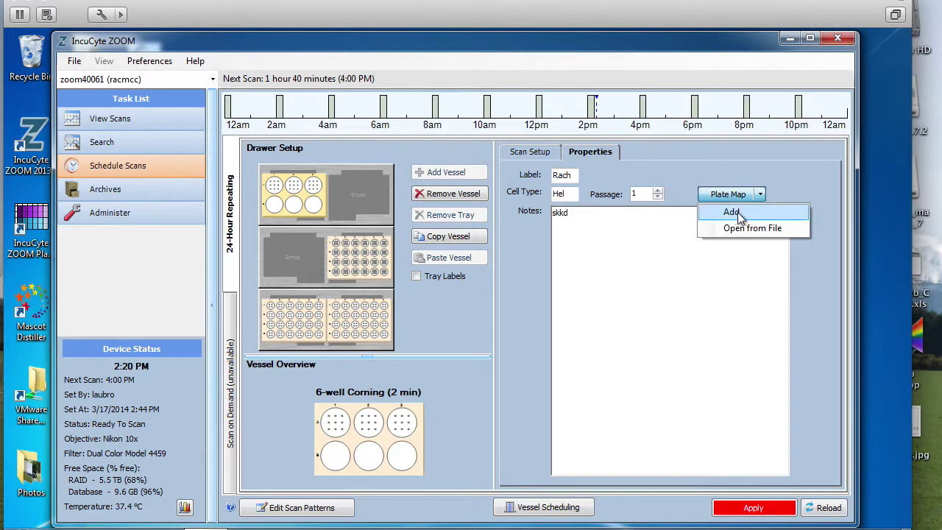
pyautogui.click(675, 248)
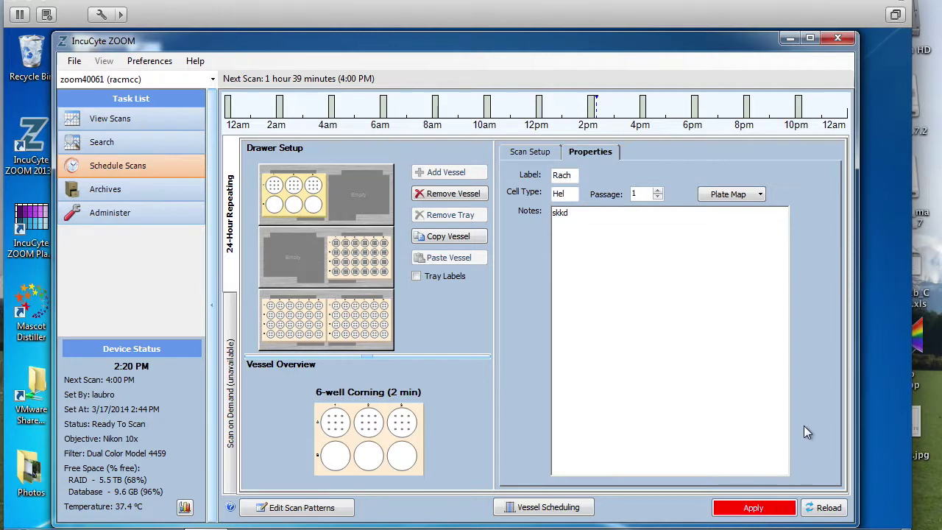
pyautogui.click(756, 507)
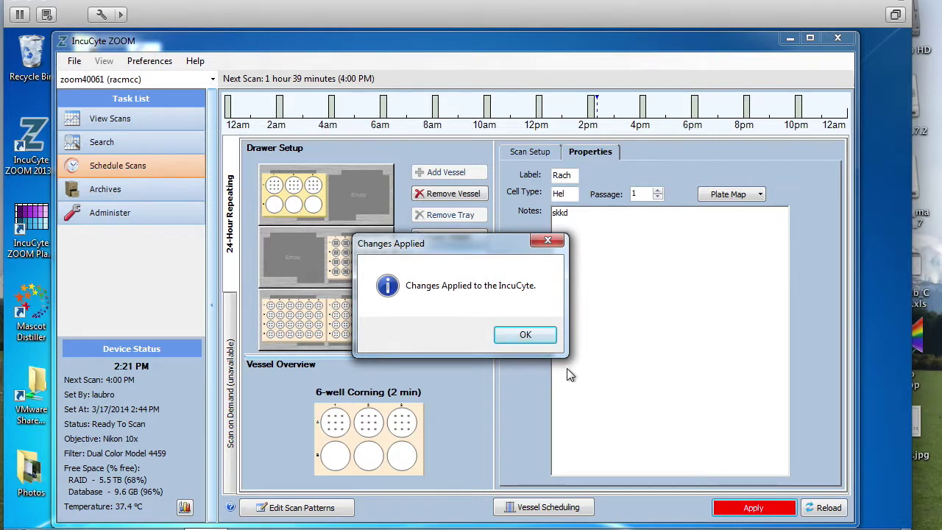
# Step: Confirm the applied Rach plate settings and review the vessel scan schedule
pyautogui.click(553, 345)
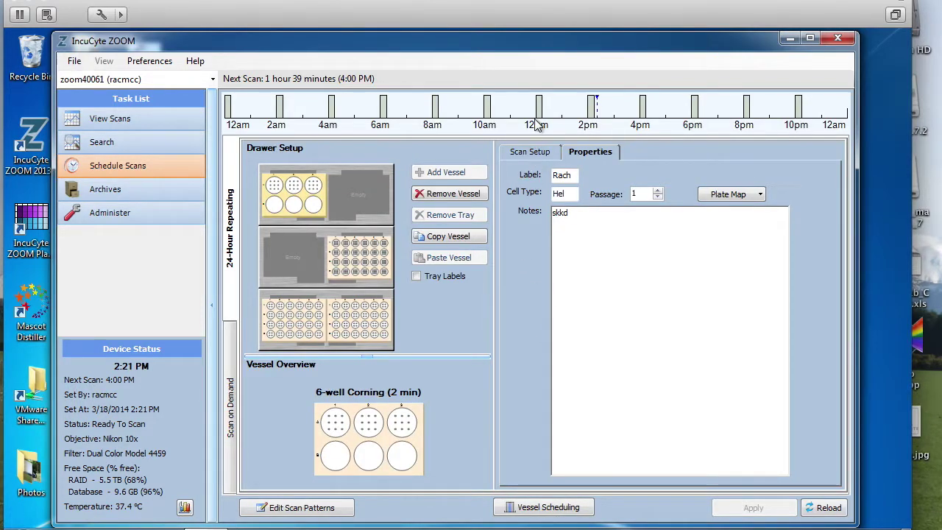
pyautogui.click(535, 508)
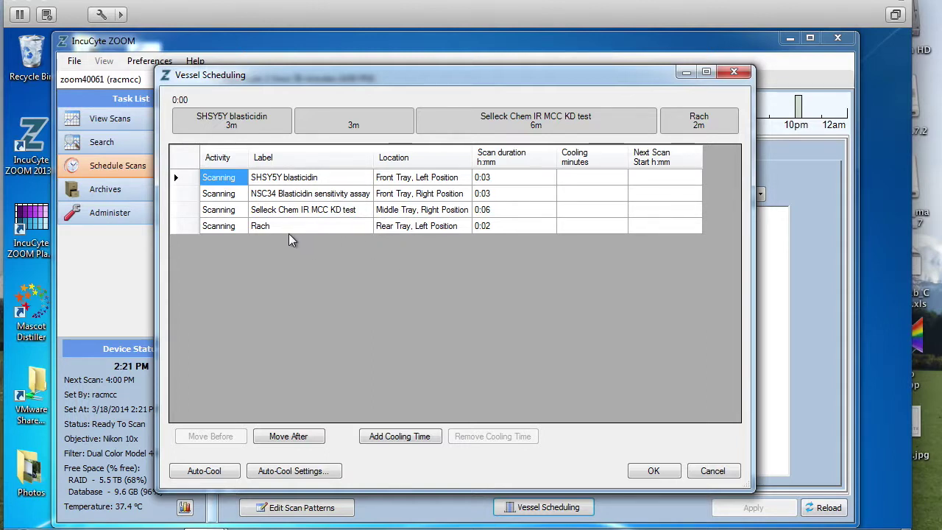
pyautogui.click(734, 72)
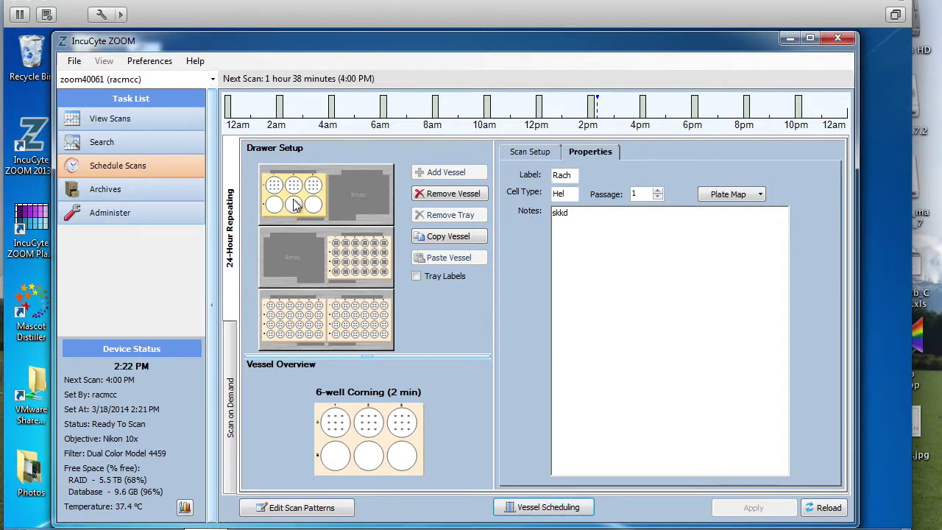
pyautogui.click(538, 509)
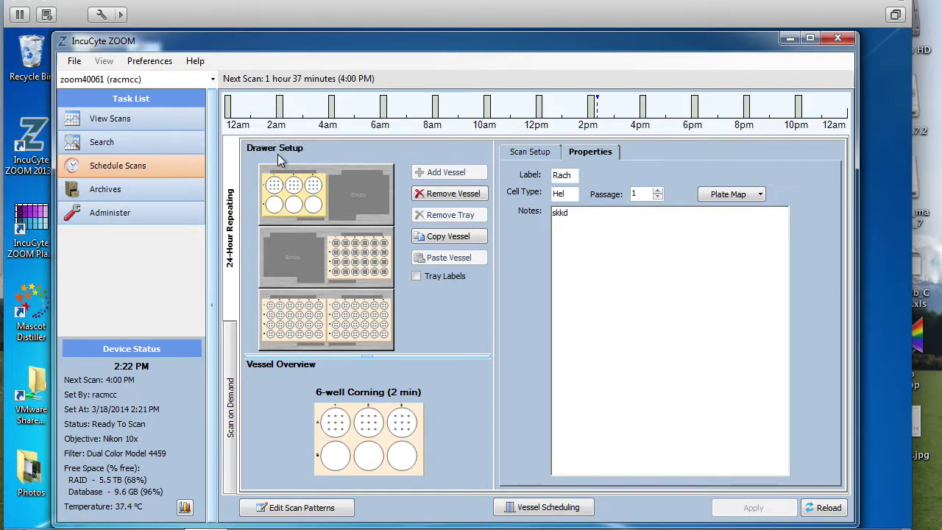
# Step: Remove the Rach 6-well plate from the drawer and confirm the removal on the instrument
pyautogui.click(459, 195)
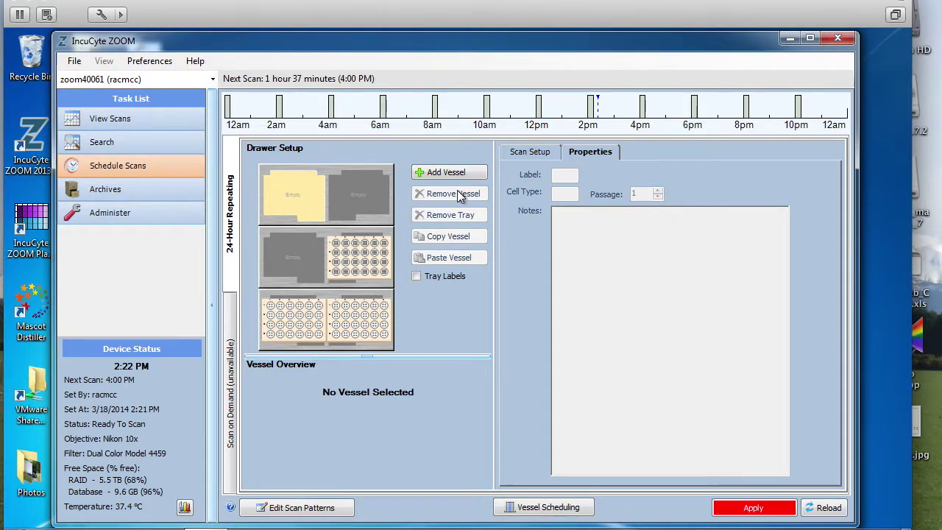
pyautogui.click(765, 508)
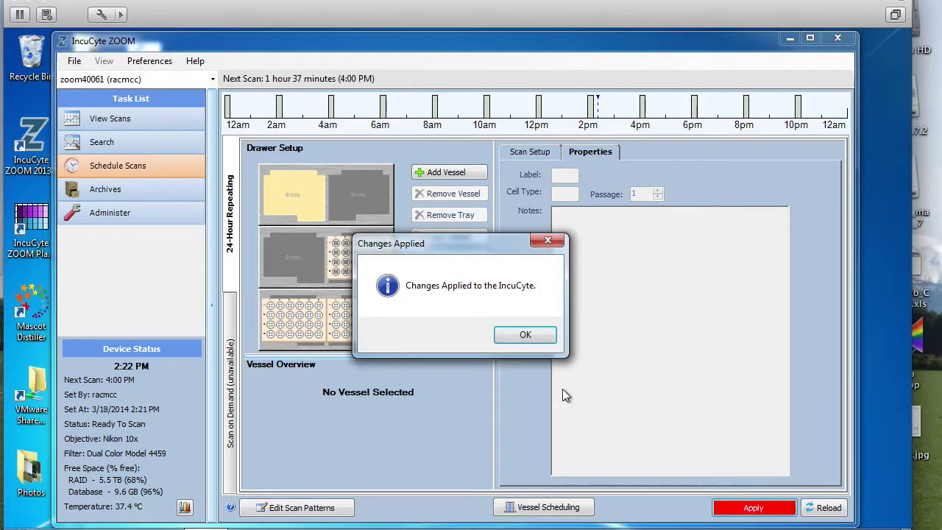
pyautogui.click(537, 342)
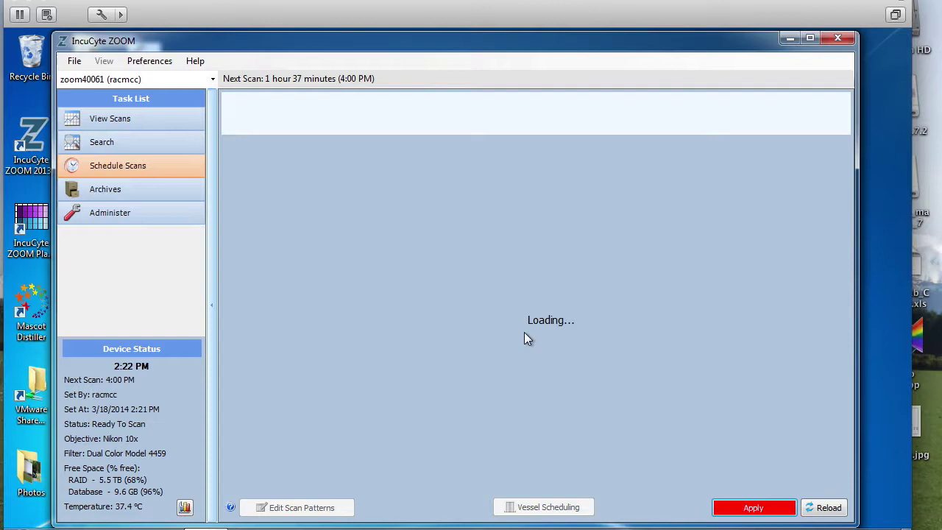